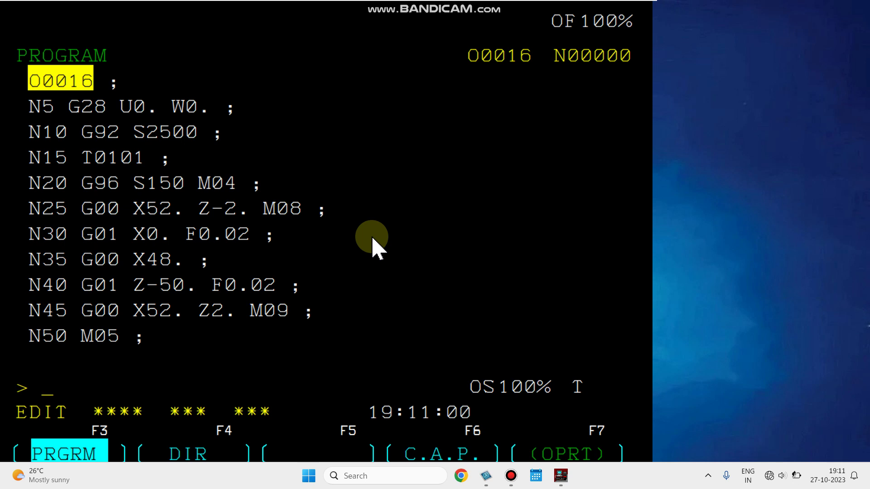
Step: Create a new empty program O0017 from the program directory
left_click(199, 449)
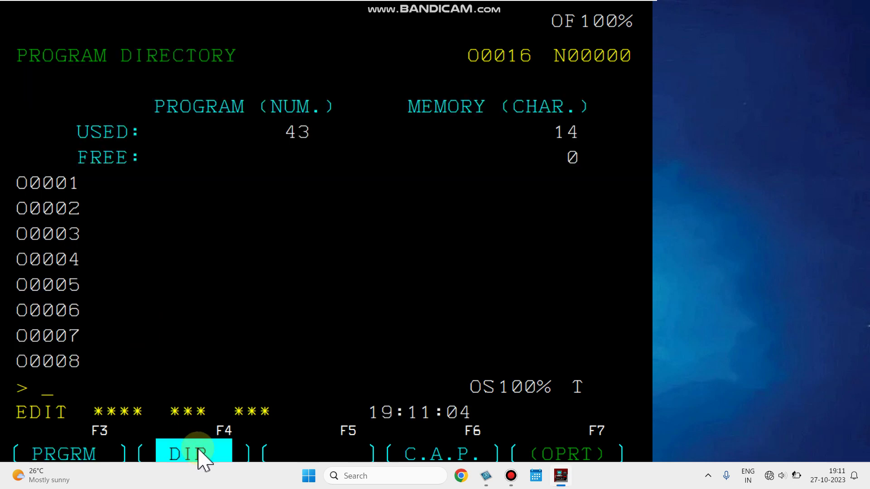
type("o")
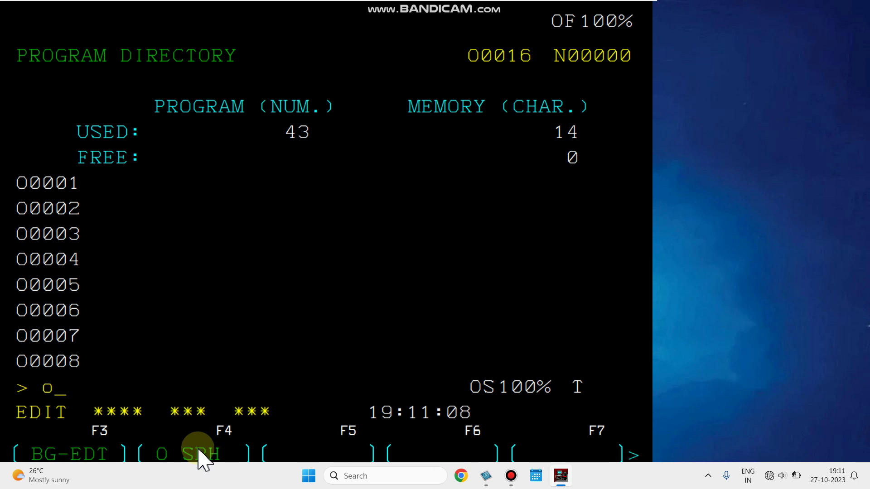
type("17")
key("Insert")
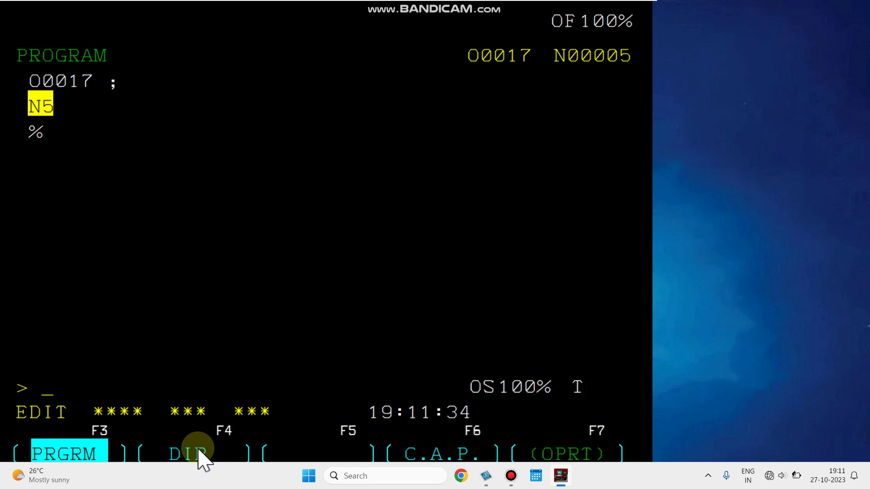
Step: Enter setup blocks N5 G28 U0. W0., N10 G92 S2500, N15 T0101 and N20 G96 S150 M04
type("g28")
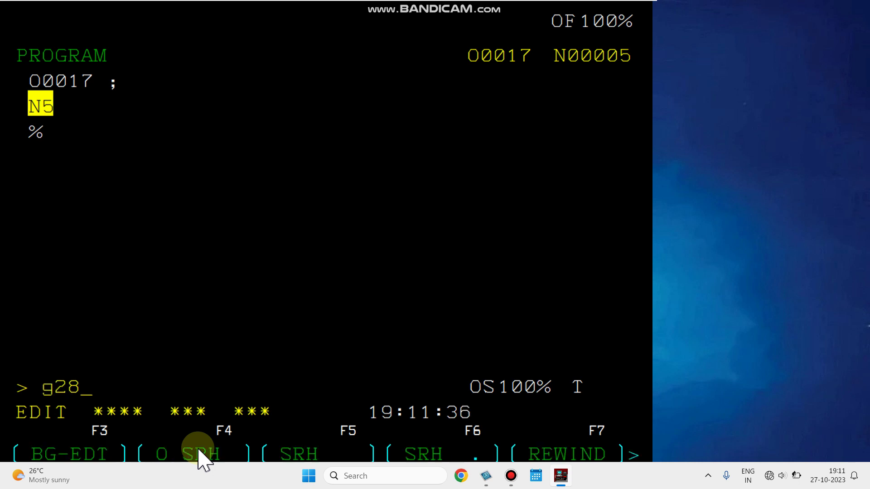
type("u0.w0.")
key("Insert")
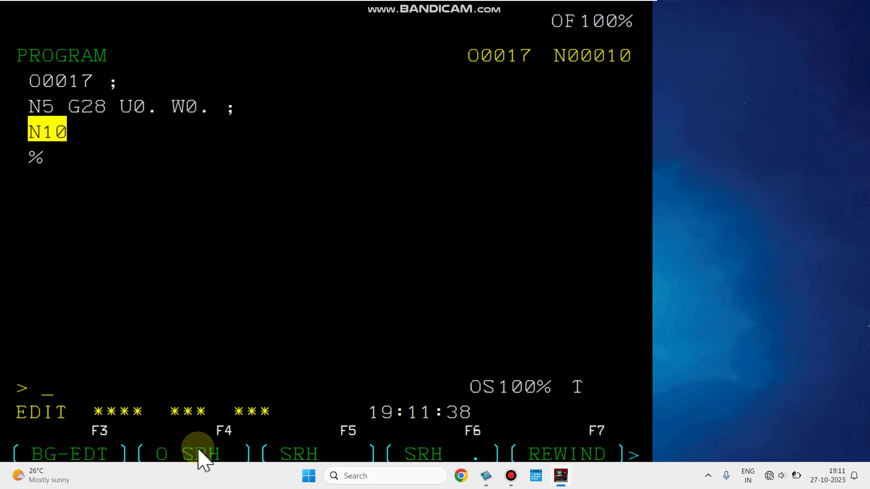
type("g92s25")
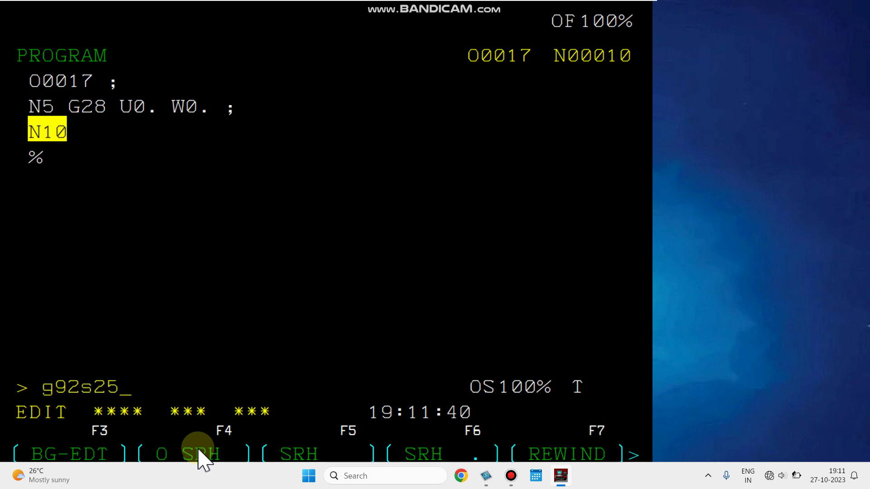
type("00")
key("Insert")
key("Return")
type("t0101")
key("Insert")
key("Return")
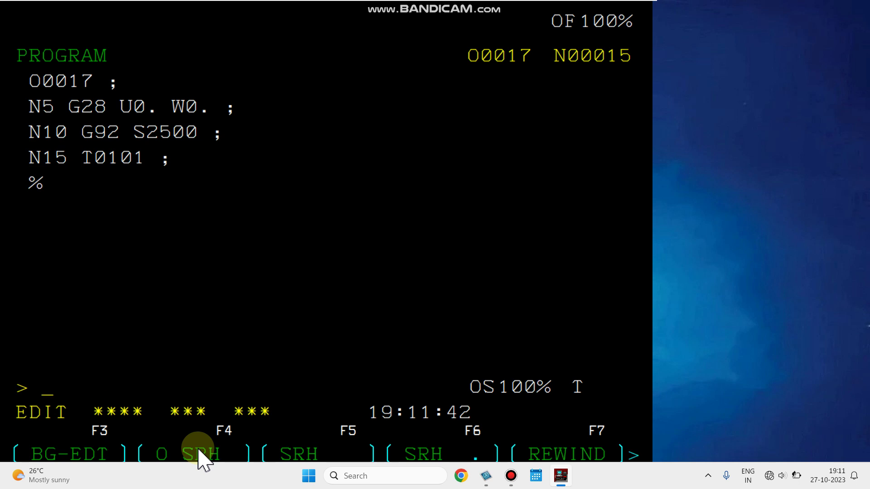
type("g9")
key("BackSpace")
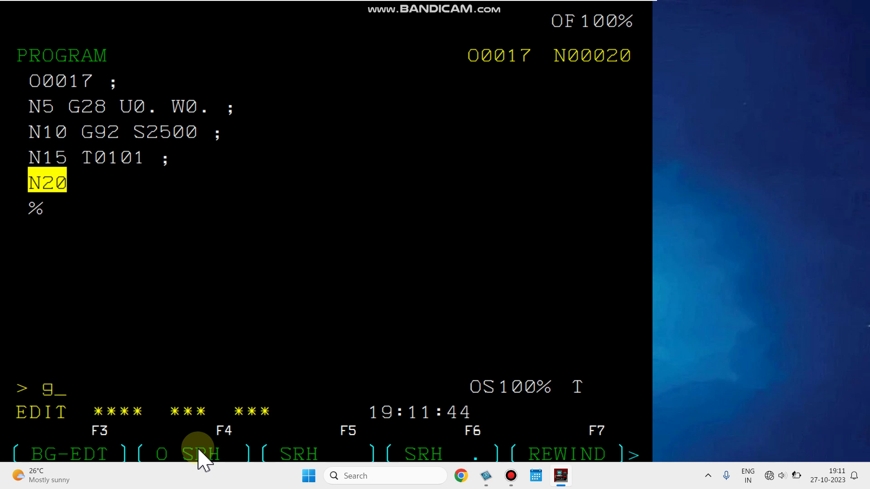
type("96s")
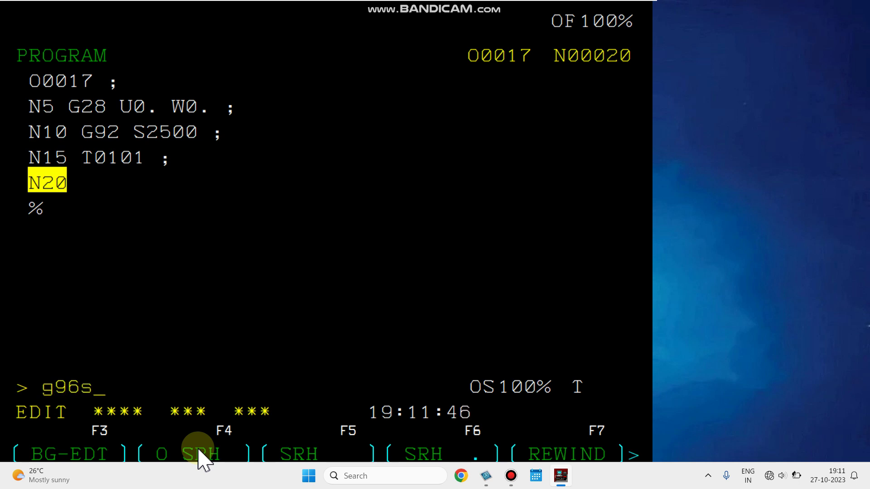
type("150m04")
key("Insert")
key("Return")
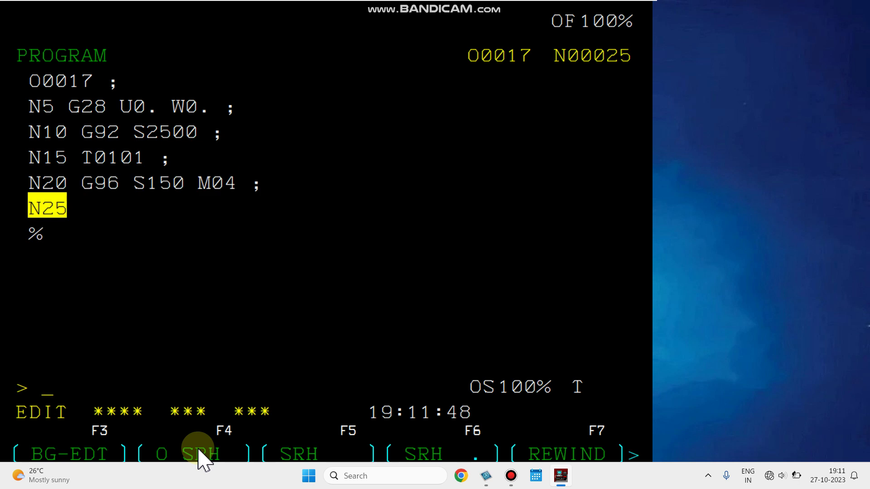
Step: Enter cutting blocks N25–N45: rapid X52. Z-2. M08, face to X00., turn to Z-50., retract M09
type("g00x52.z")
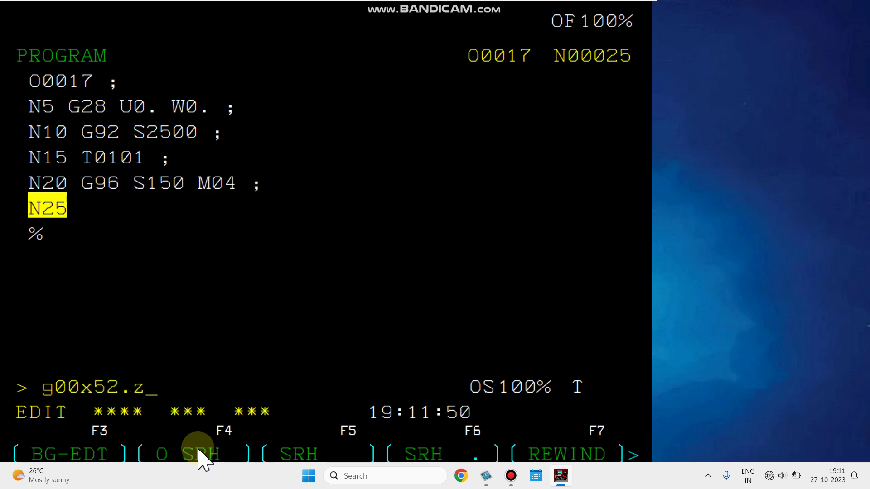
type("-2.m08")
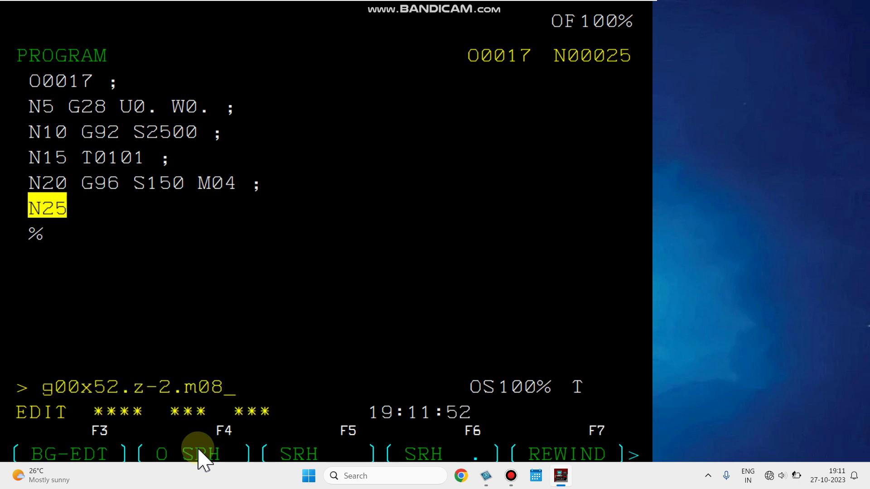
key("Insert")
key("Return")
type("g01")
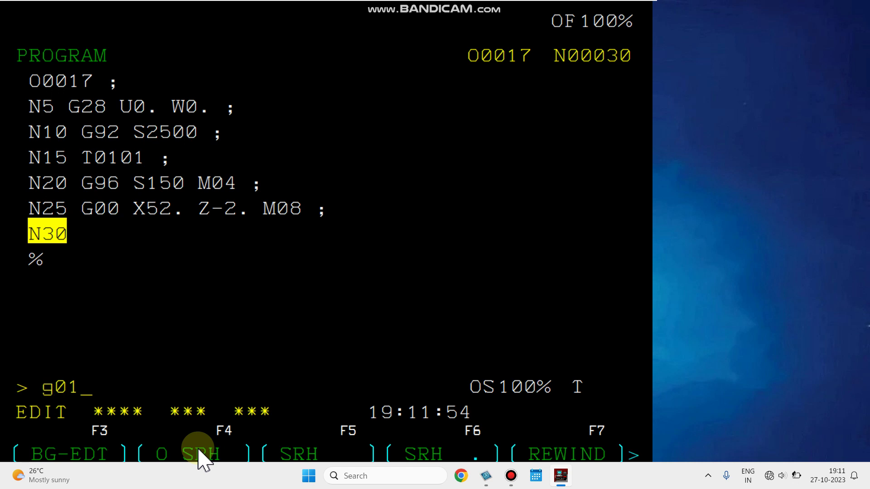
type("x00.f0")
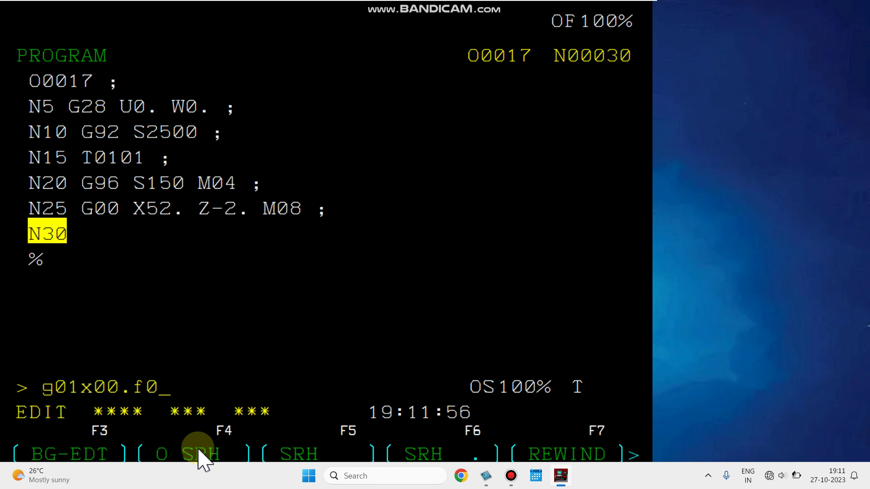
type(".02")
key("Insert")
key("Return")
type("g00")
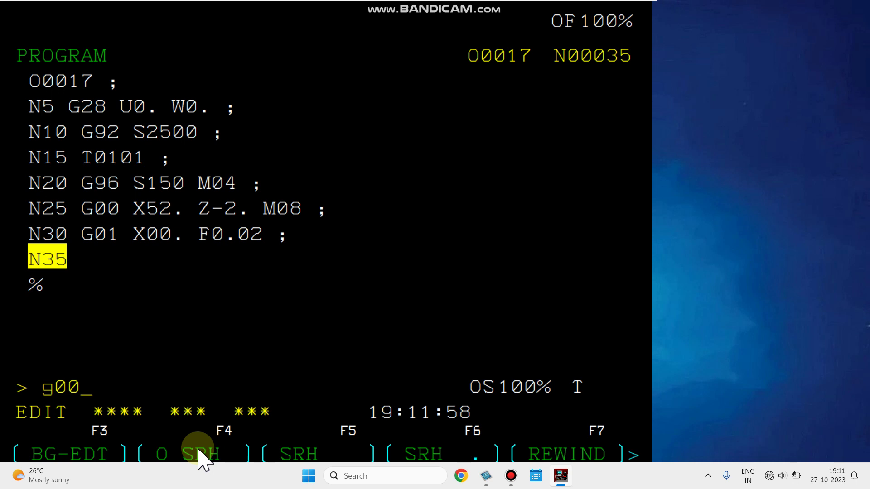
type("x48.")
key("Insert")
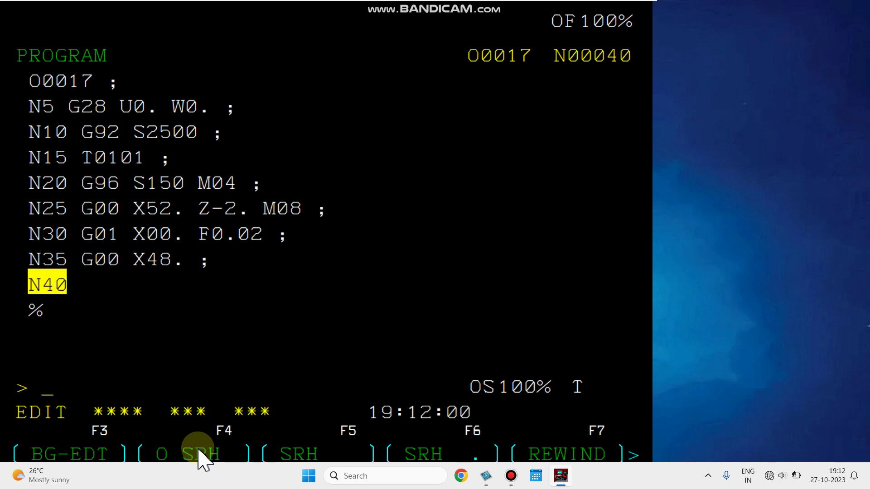
type("g01z")
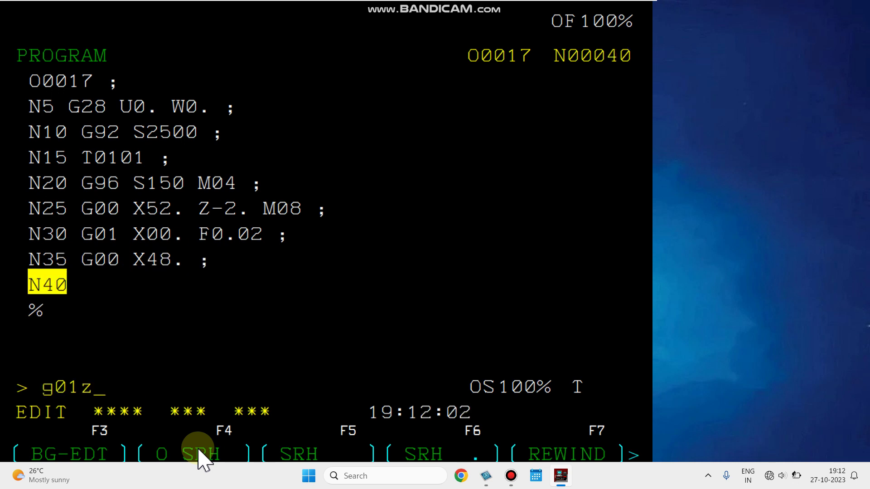
type("-50.f0.02")
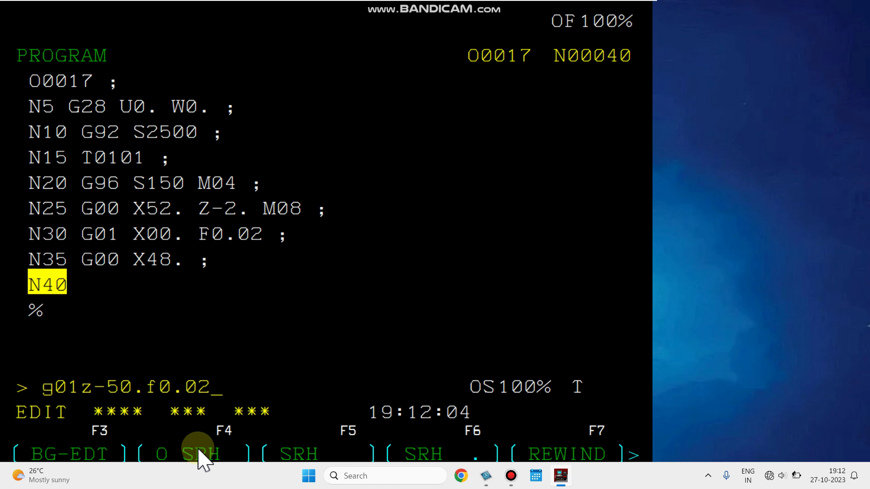
key("Insert")
type("g00x5")
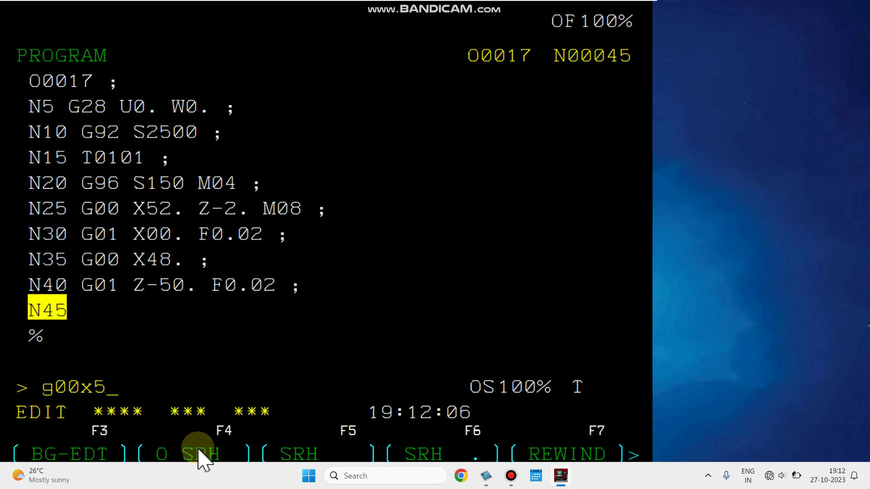
type("2.z2.m09")
key("Insert")
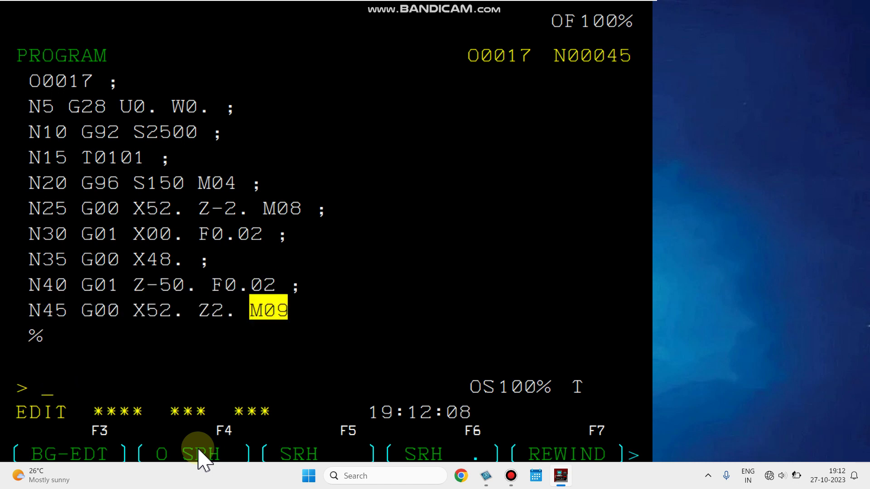
Step: Add closing blocks N50 G28 U0. W0., N55 M05, N60 M30 and rewind to the start
type("g28u0.w0")
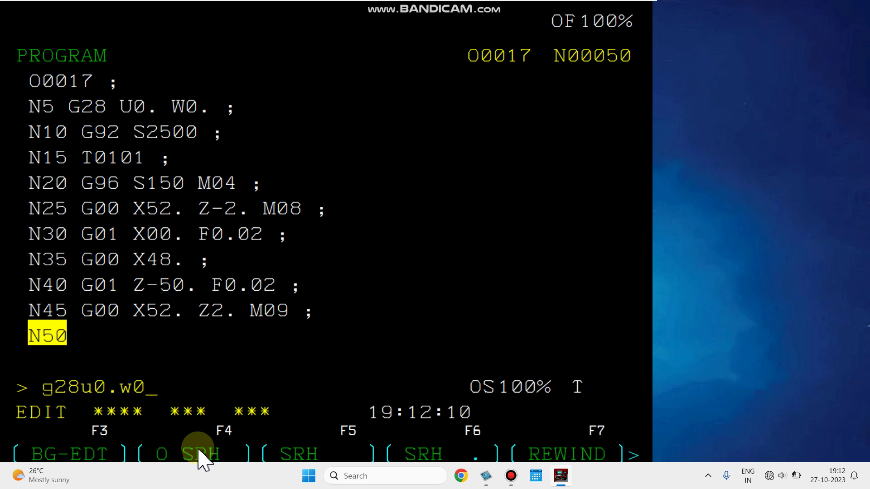
type(".")
key("Insert")
type("m05")
key("Insert")
type("m")
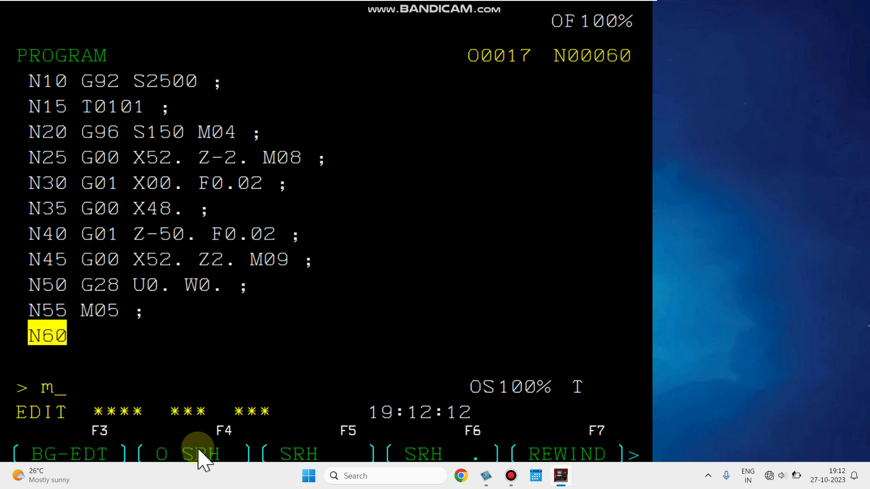
type("30")
key("Insert")
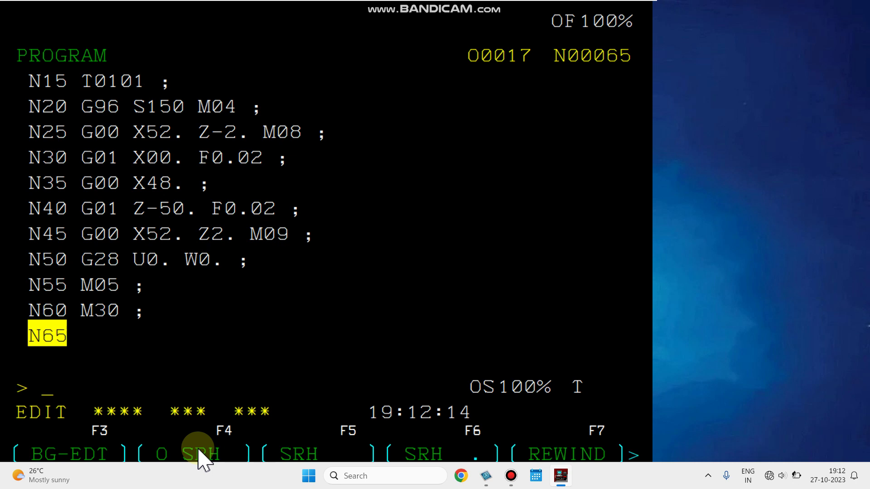
left_click(202, 453)
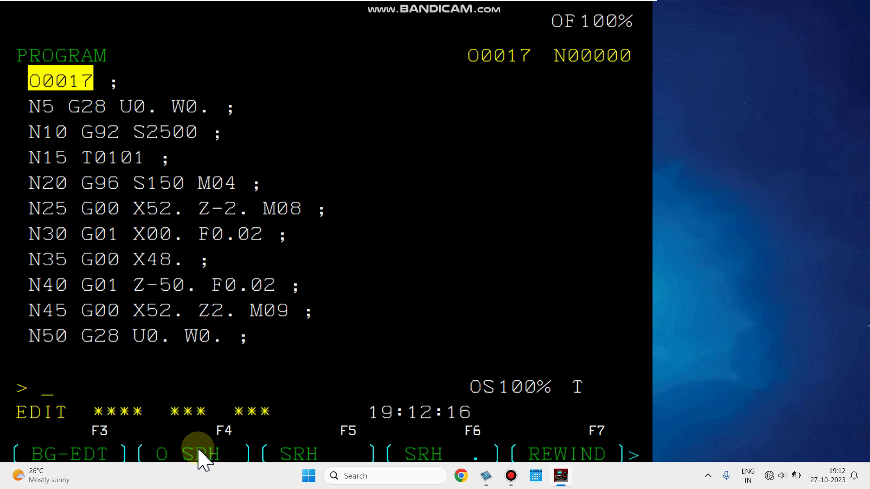
Step: Review the words of block N5: G28, U0. and W0
key("Down")
key("Down")
key("Down")
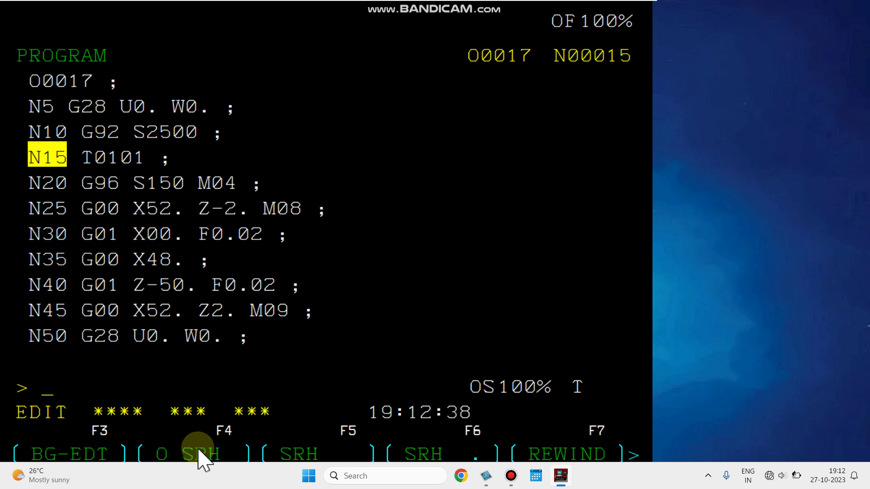
key("Left")
key("Left")
key("Left")
key("Left")
key("Left")
key("Left")
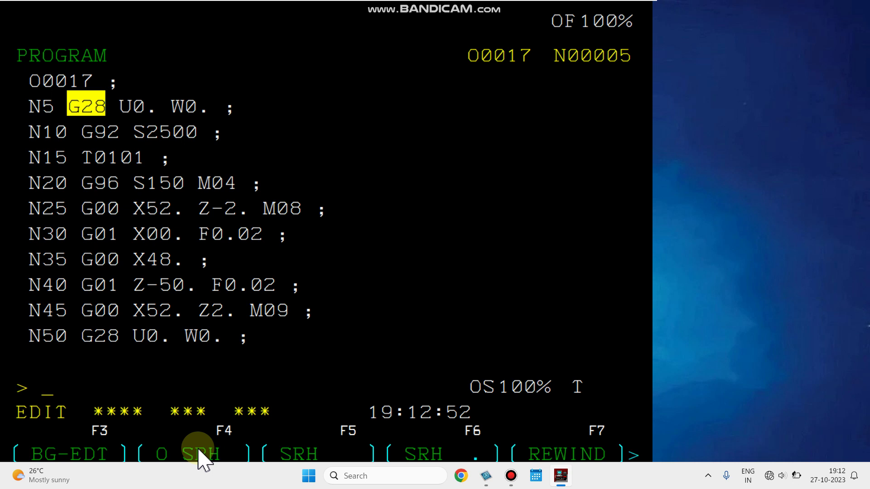
key("Right")
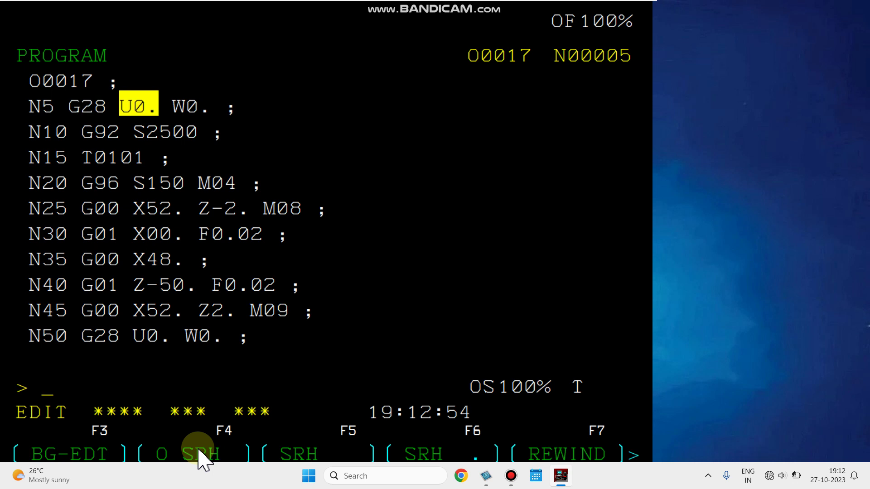
key("Right")
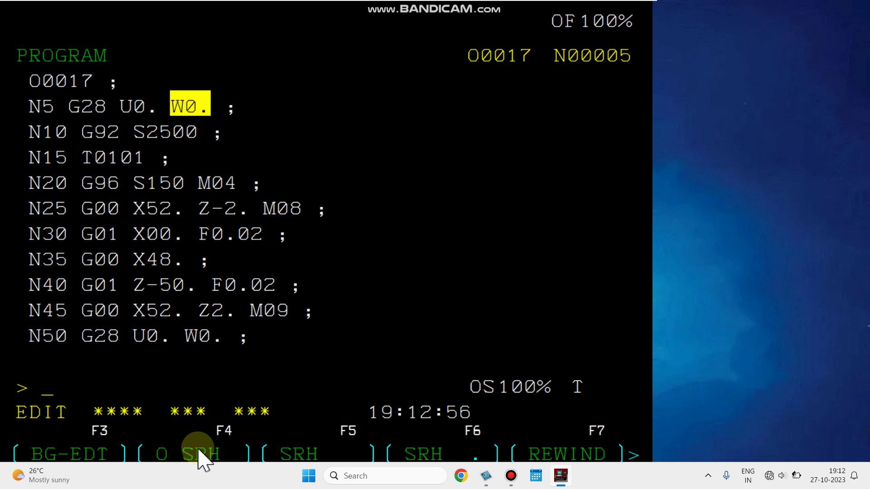
key("Left")
key("Left")
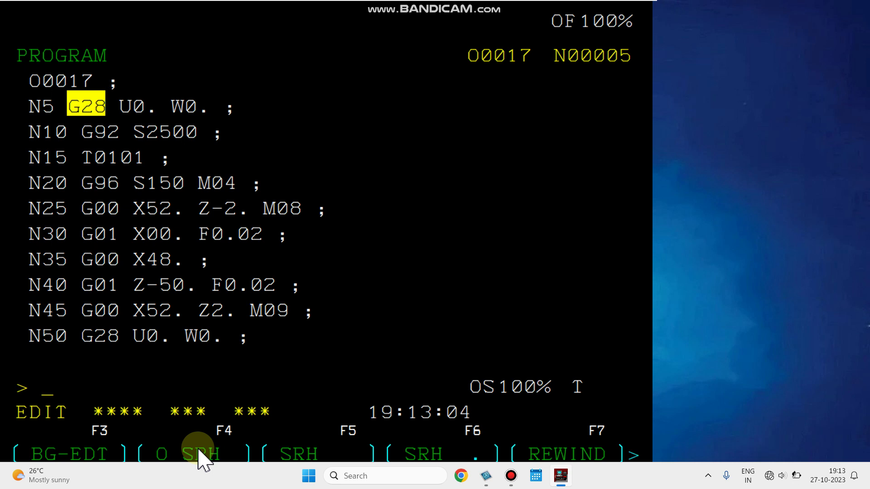
Step: Step through N10's G92 and S2500 and N15's T0101, reaching G96 in N20
key("Down")
key("Right")
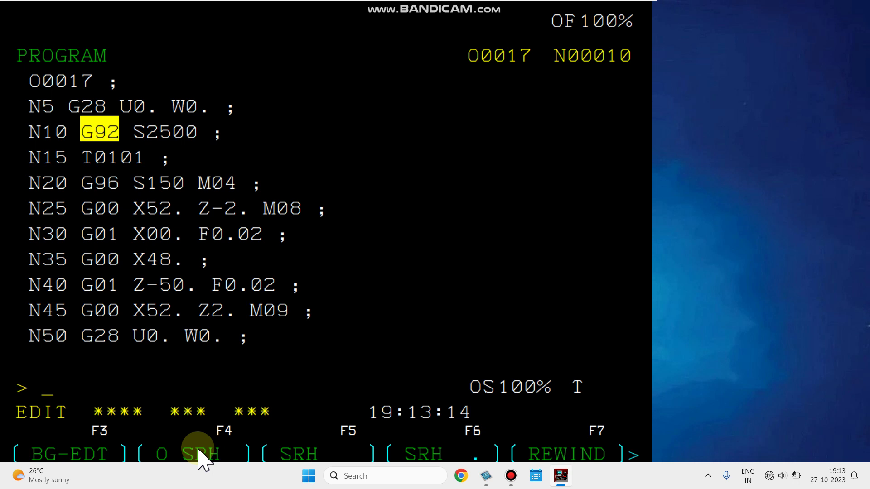
key("Right")
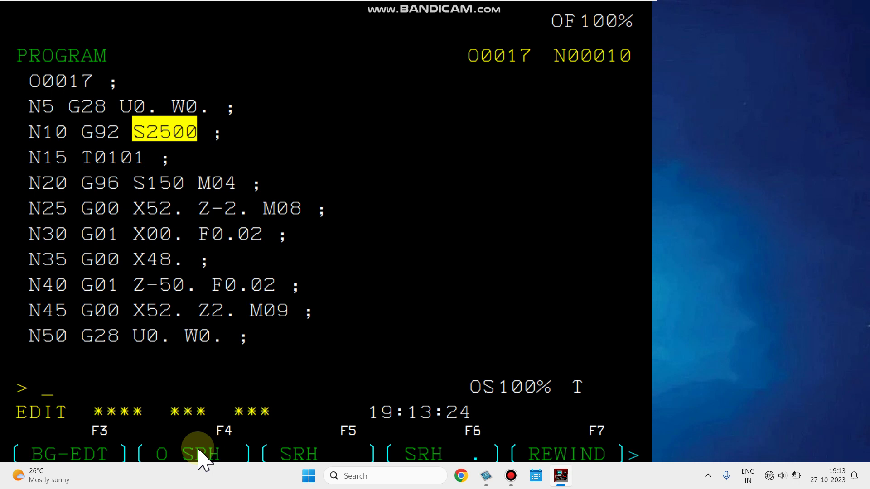
key("Down")
key("Down")
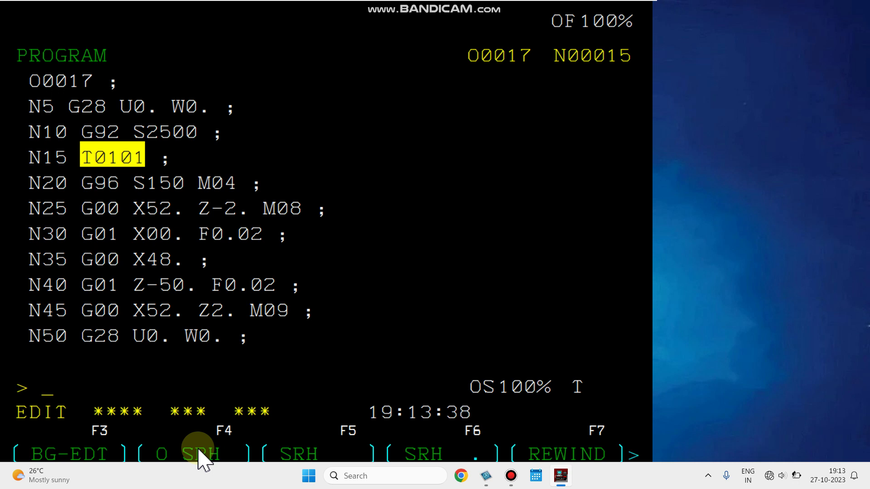
key("Down")
key("Right")
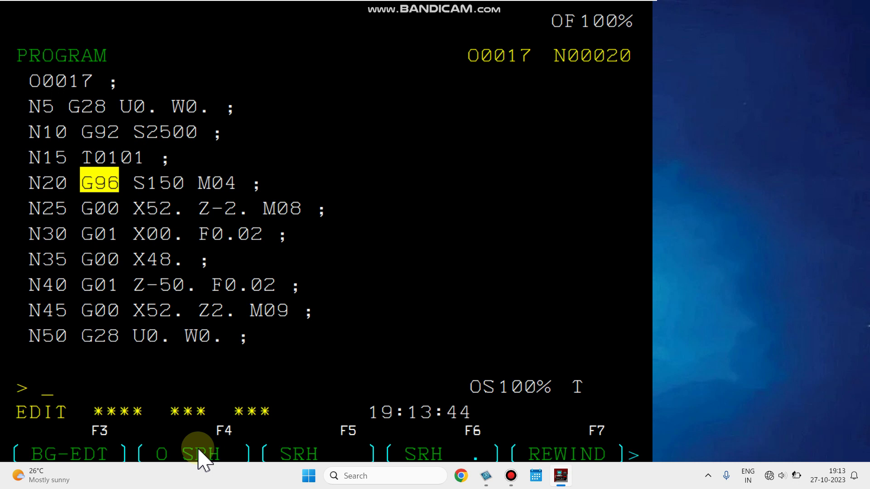
Step: Step between G96, S150 and M04 in N20, then onto G00 in N25
key("Right")
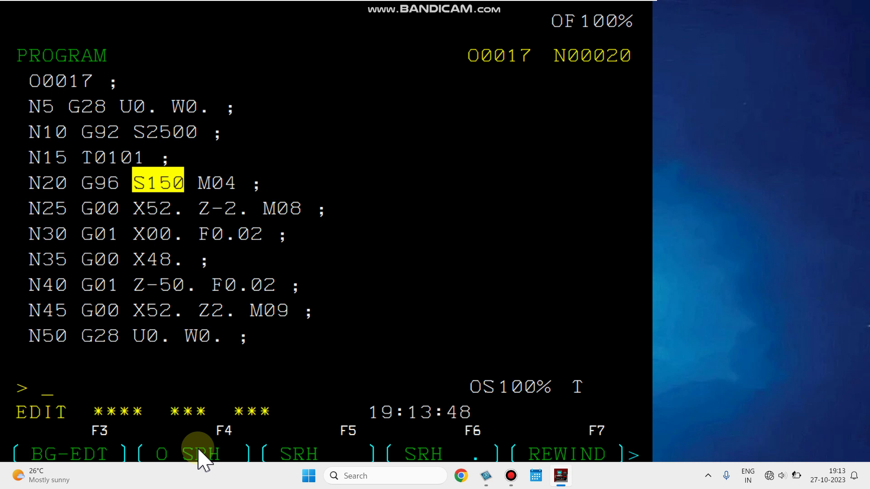
key("Left")
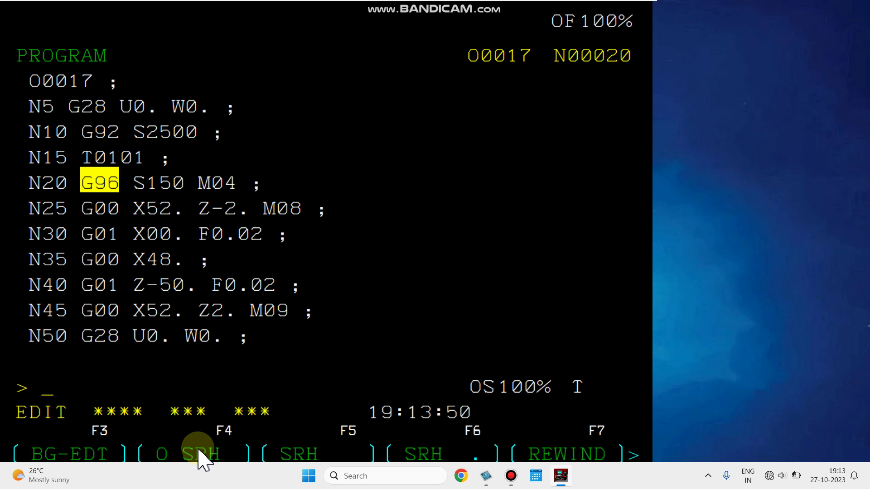
key("Right")
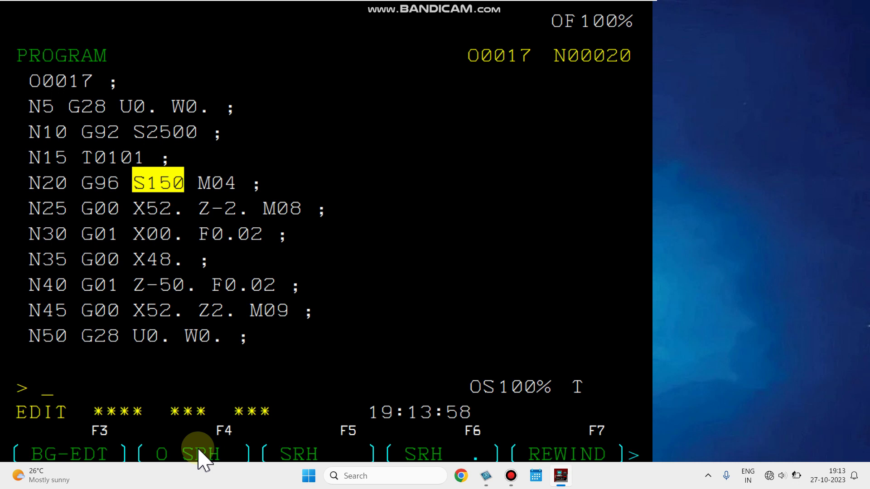
key("Right")
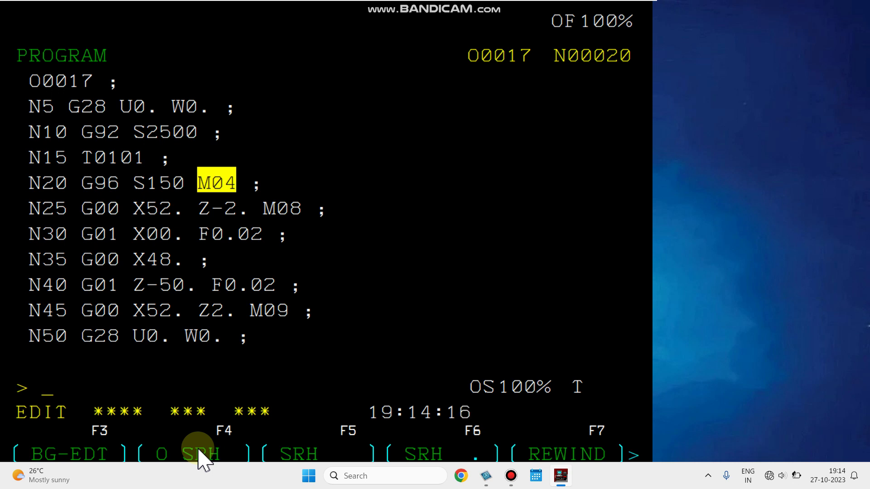
key("Right")
key("Right")
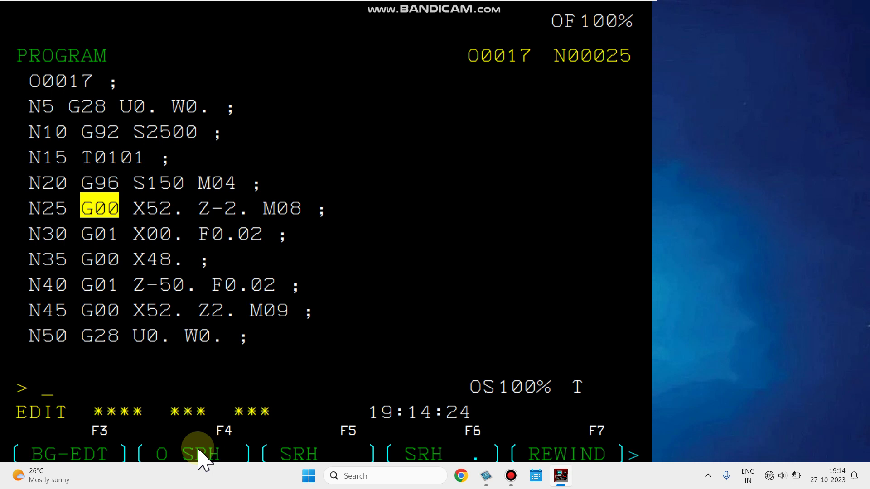
Step: Review N25's X52., Z-2., M08 and N30's G01, X00., F0.02, then move down to N40
key("Right")
key("Right")
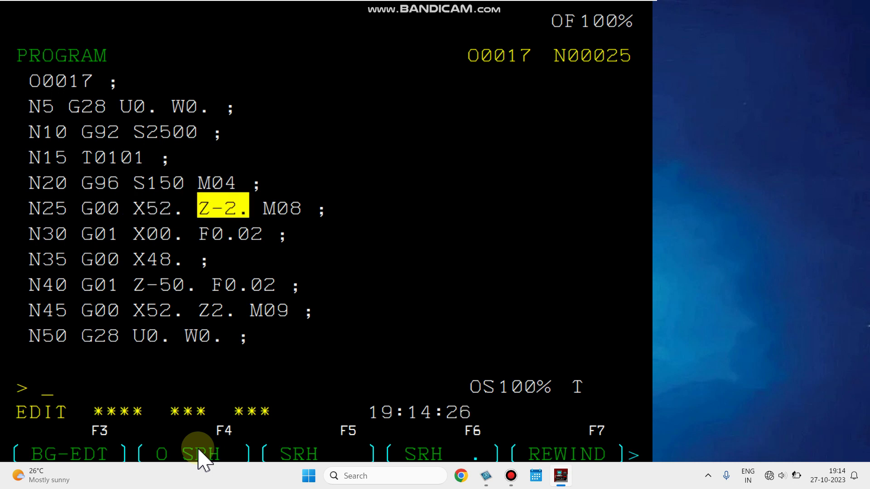
key("Left")
key("Right")
key("Right")
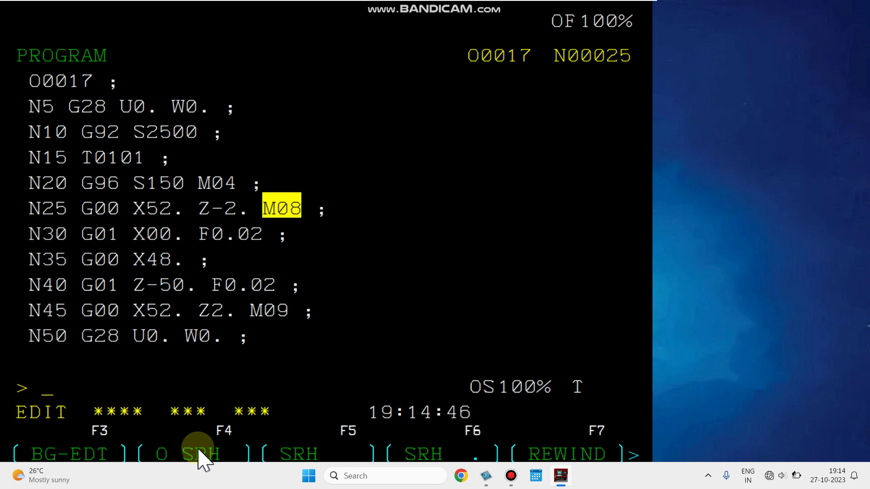
key("Right")
key("Right")
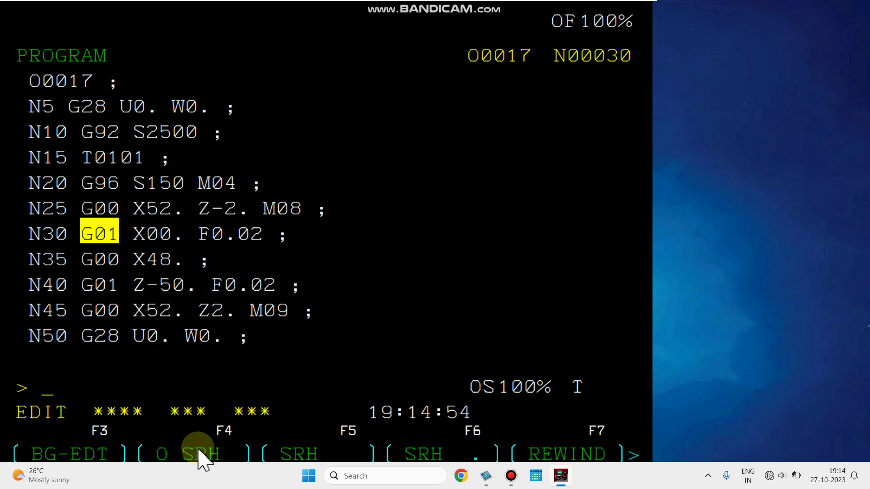
key("Right")
key("Right")
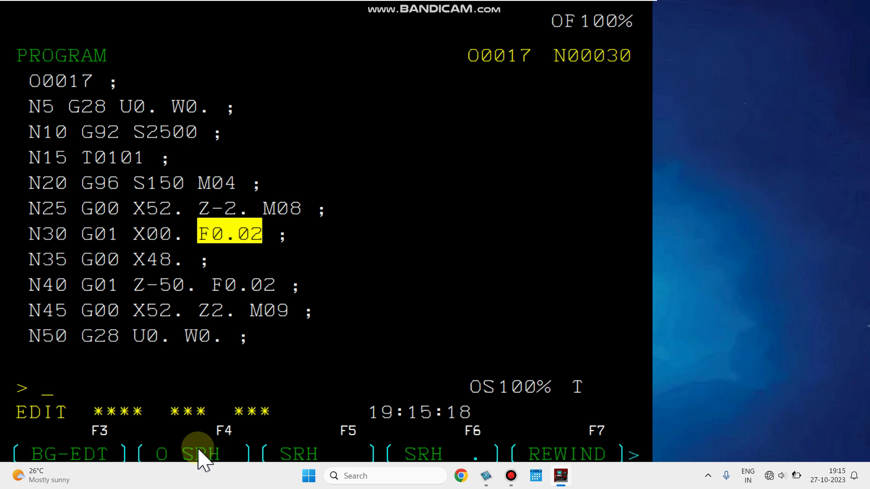
key("Down")
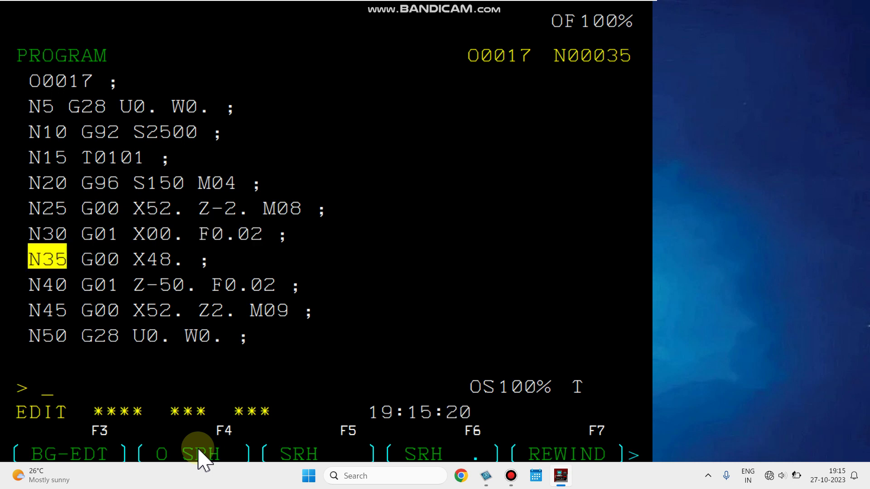
key("Down")
Step: Step through blocks N40 and N45 down to the G28 word in N50
key("Right")
key("Right")
key("Down")
key("Down")
key("Down")
key("Down")
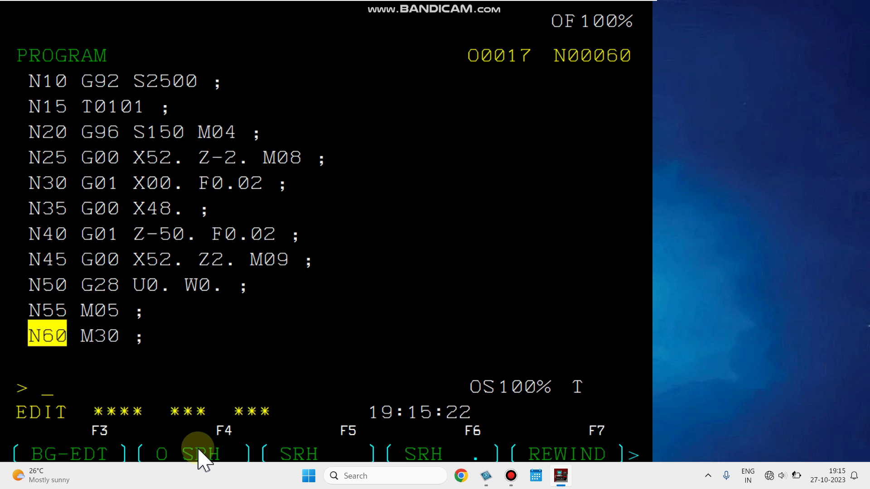
key("Up")
key("Up")
key("Up")
key("Right")
key("Right")
key("Right")
key("Right")
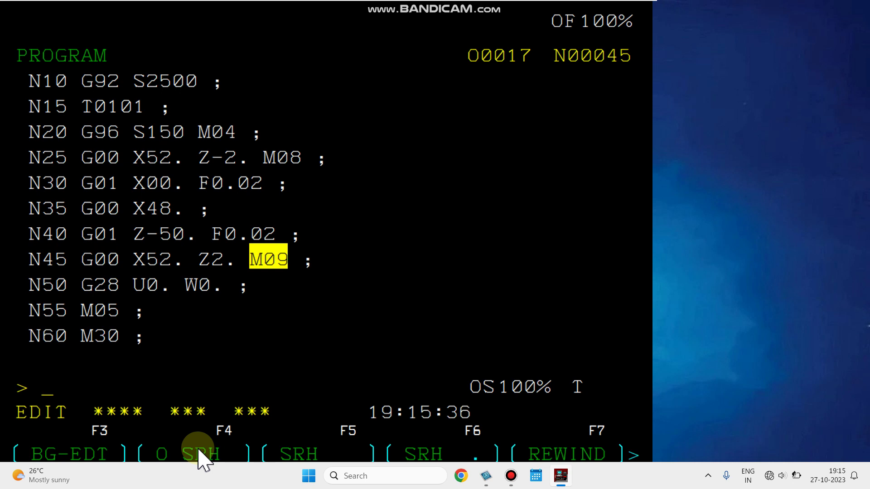
key("Right")
key("Right")
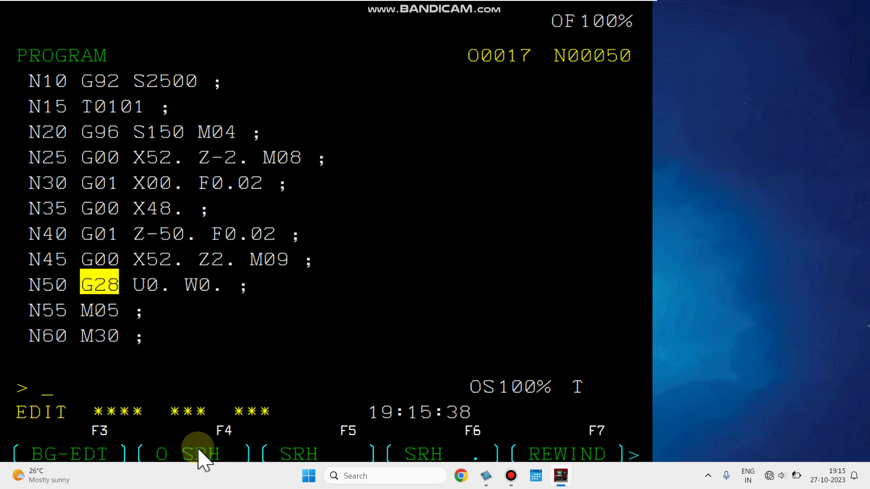
key("Right")
key("Right")
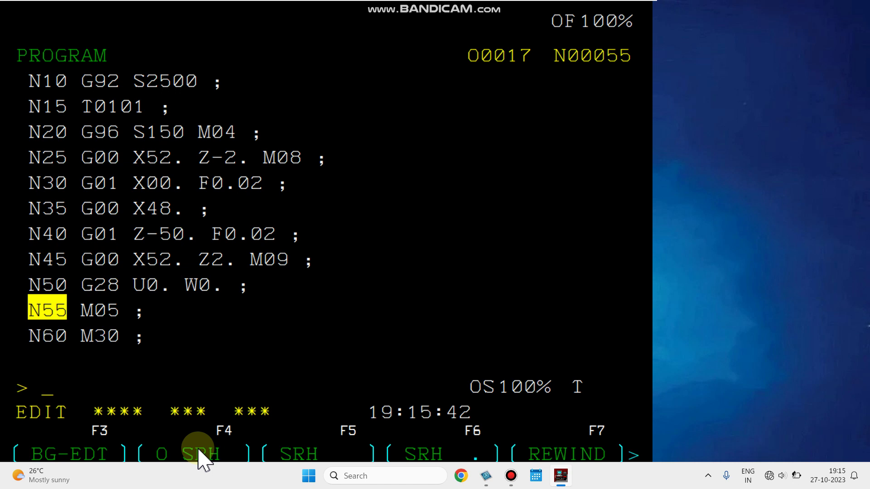
Step: Check M05 in N55 and M30 in N60, then move past the program end
key("Down")
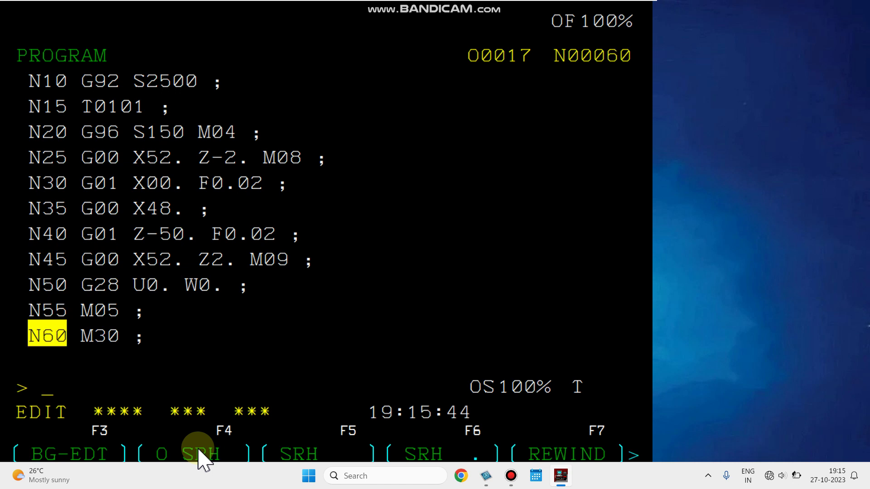
key("Up")
key("Right")
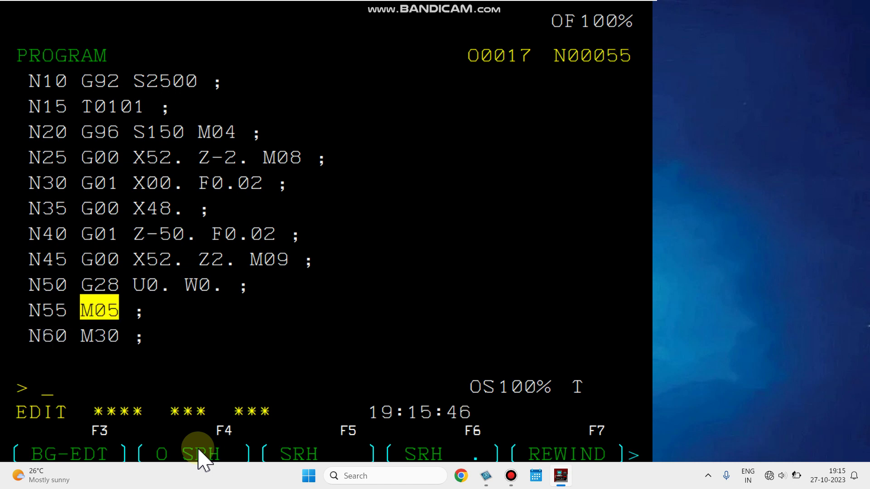
key("Down")
key("Down")
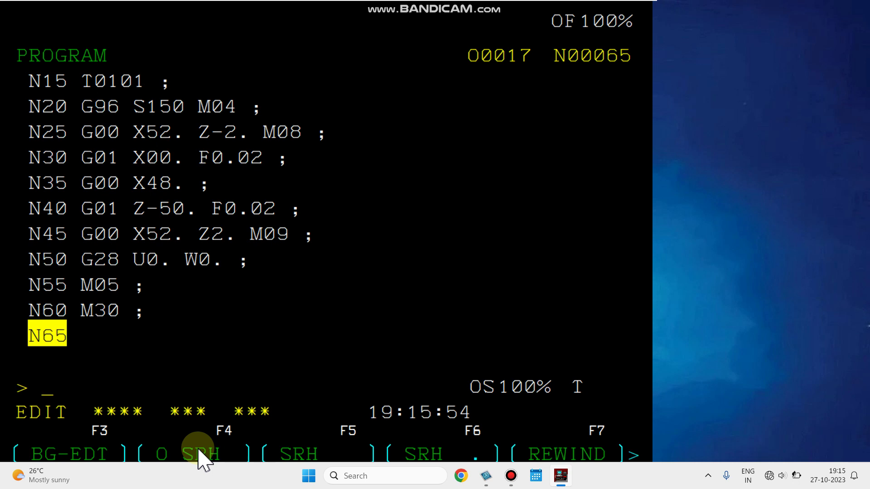
key("Up")
key("Up")
key("Right")
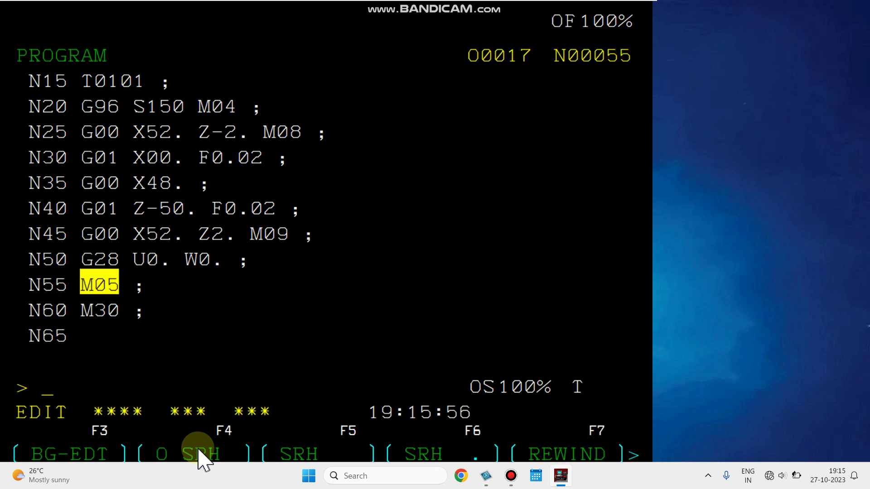
key("Down")
key("Down")
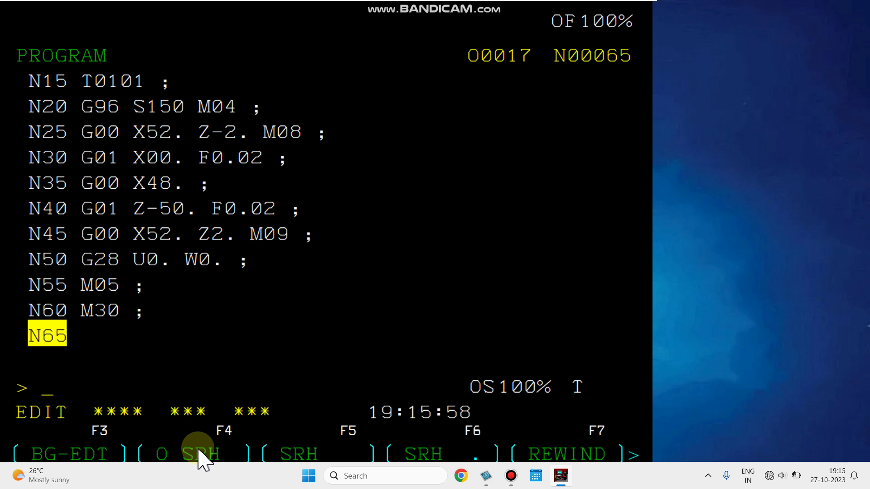